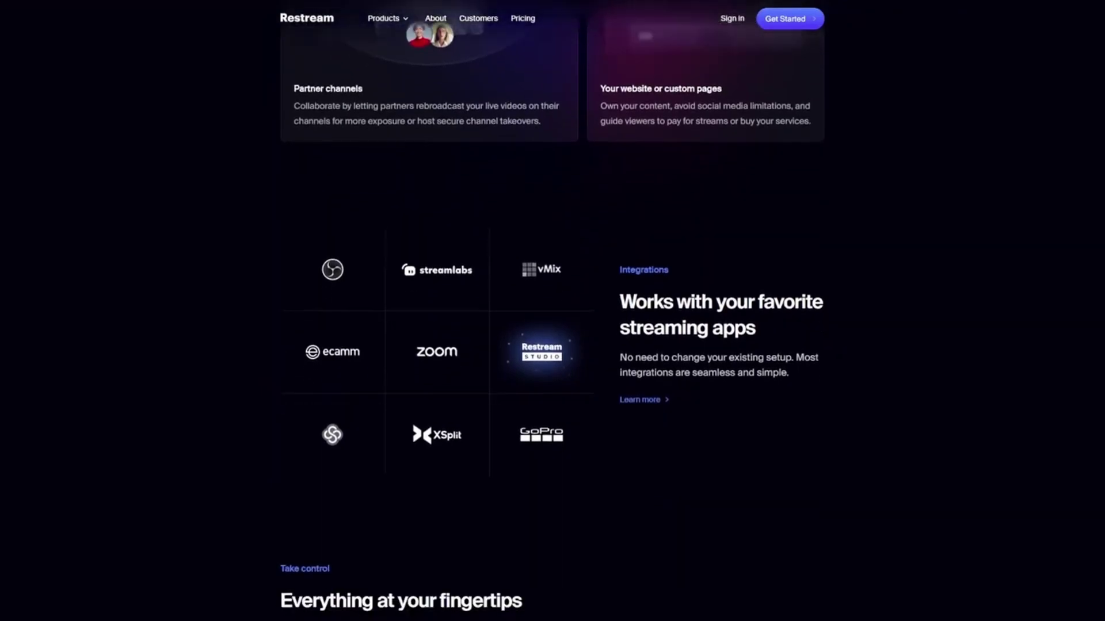
pyautogui.scroll(-5, 552, 311)
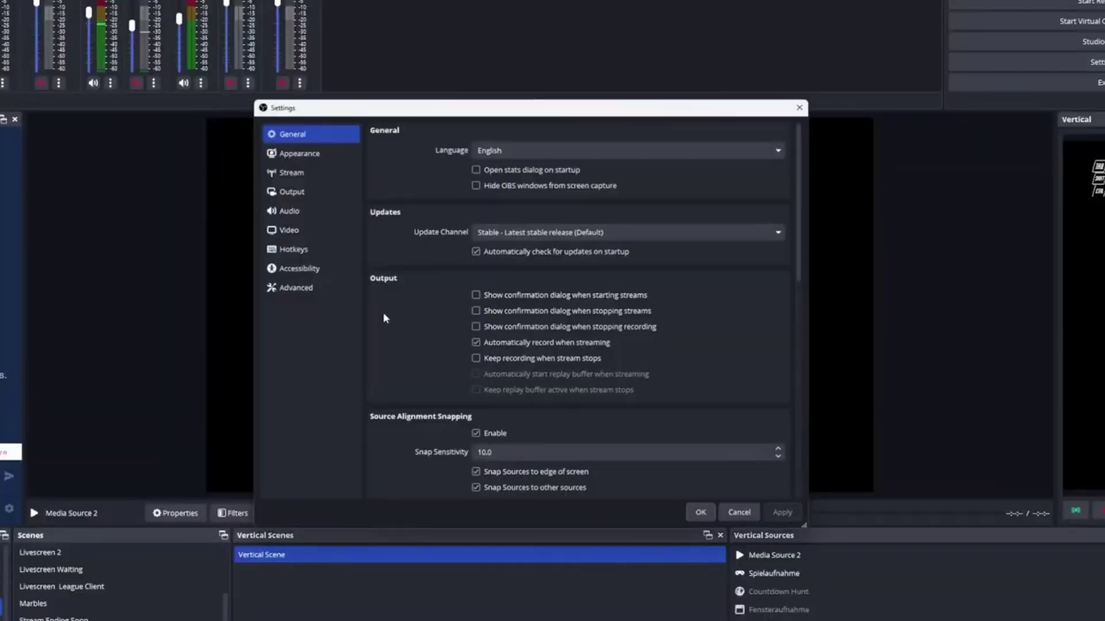
pyautogui.click(317, 170)
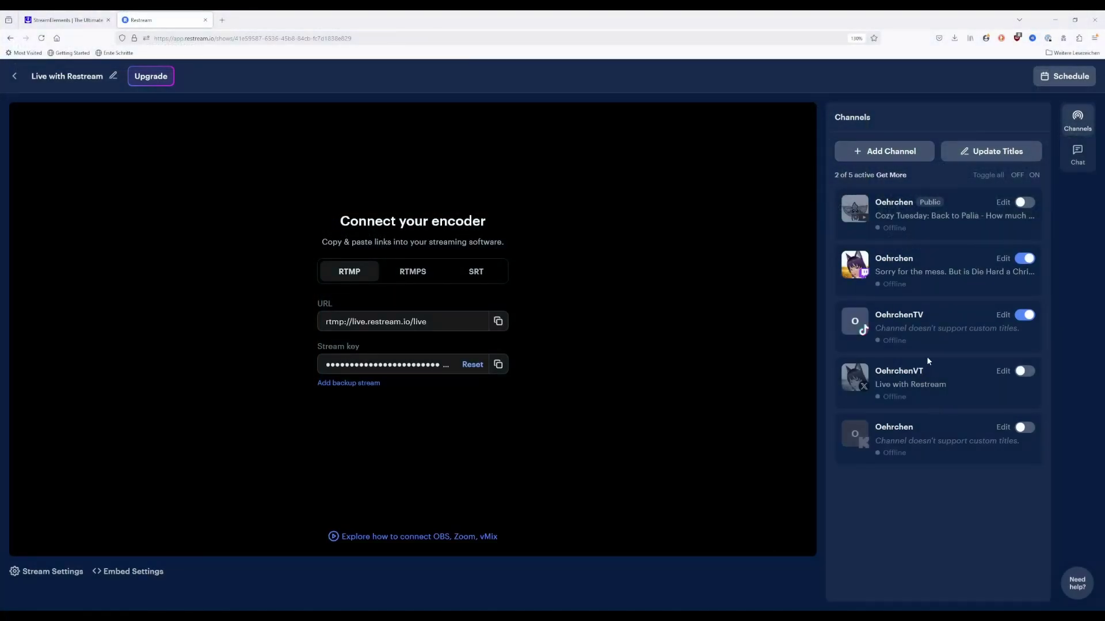
# Remove the existing TikTok channel from the Restream channel list
pyautogui.click(1003, 316)
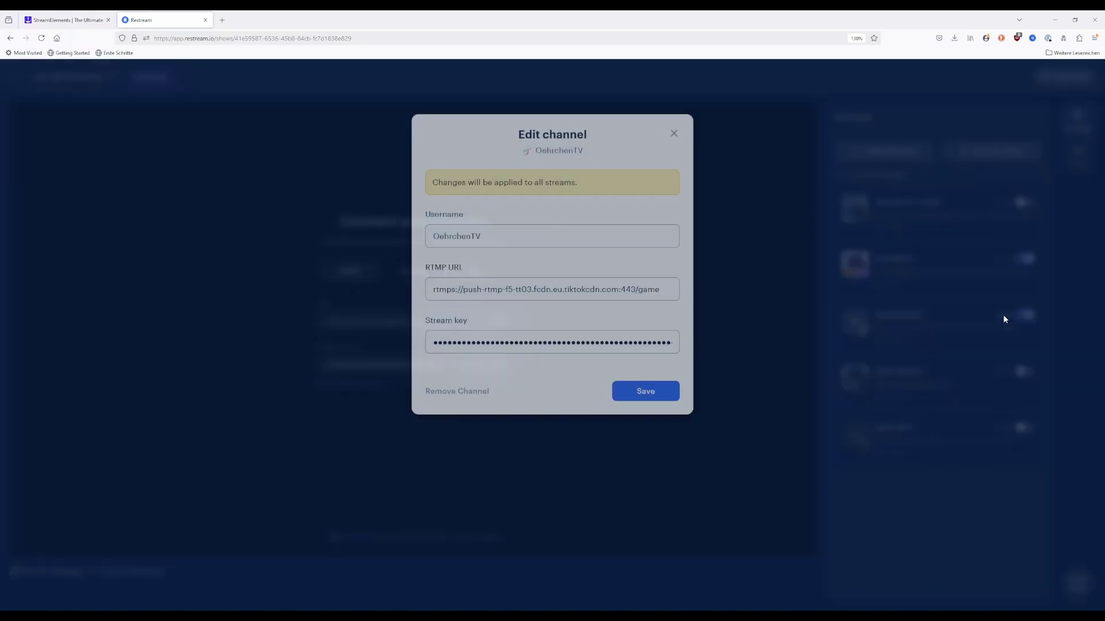
pyautogui.hscroll(1, 465, 393)
pyautogui.click(465, 393)
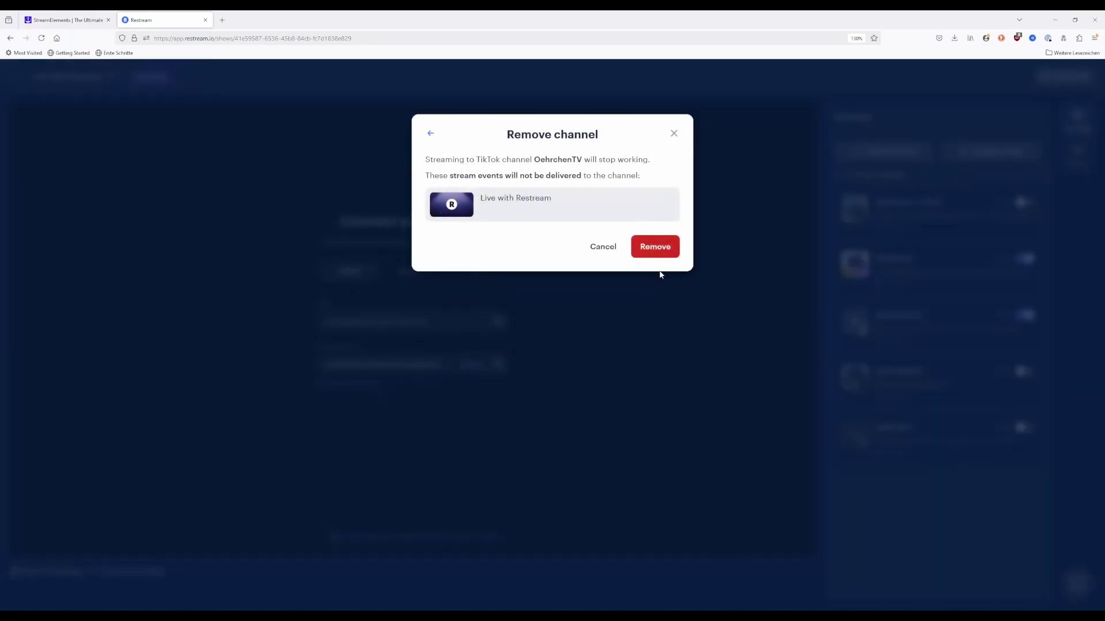
pyautogui.click(654, 249)
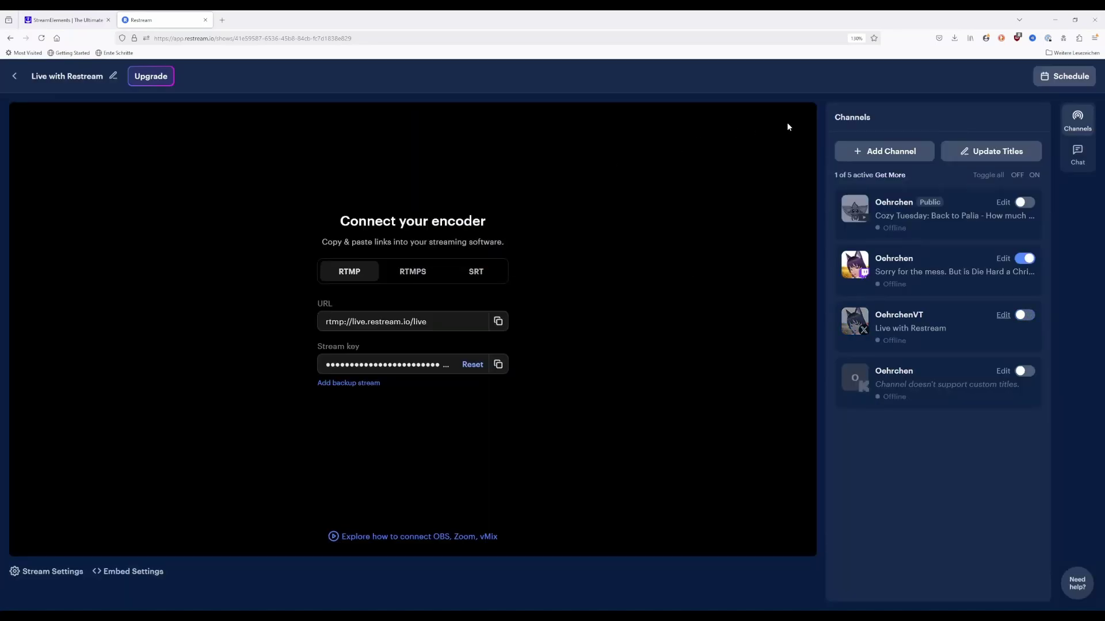
# Add TikTok as a new Restream channel and authorize Restream's access to the TikTok account with the offered permissions
pyautogui.click(893, 150)
pyautogui.click(440, 270)
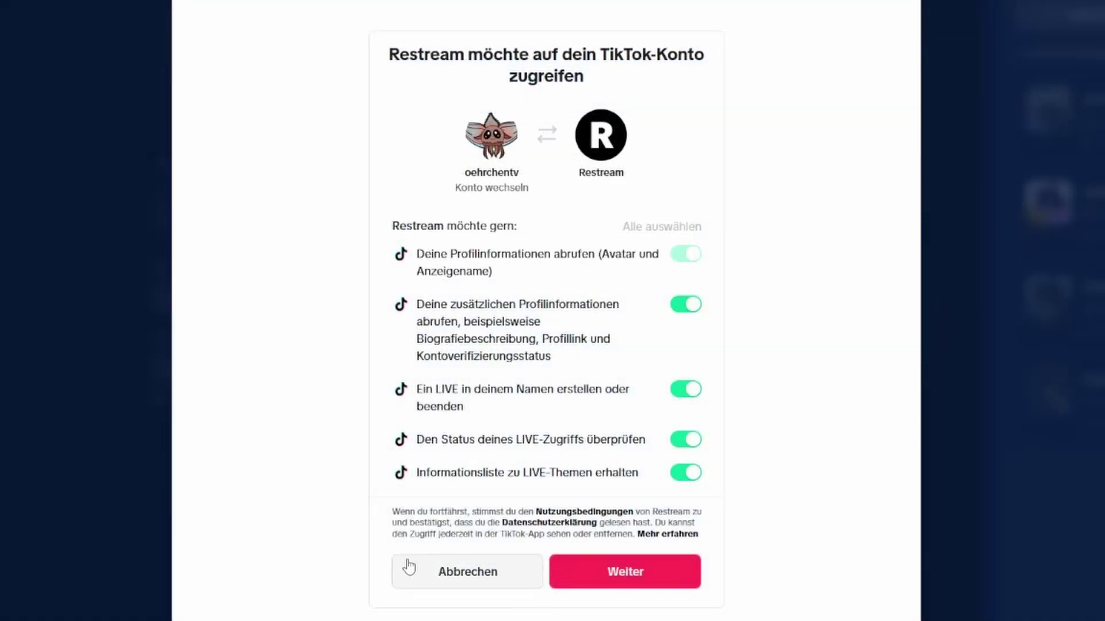
pyautogui.click(633, 584)
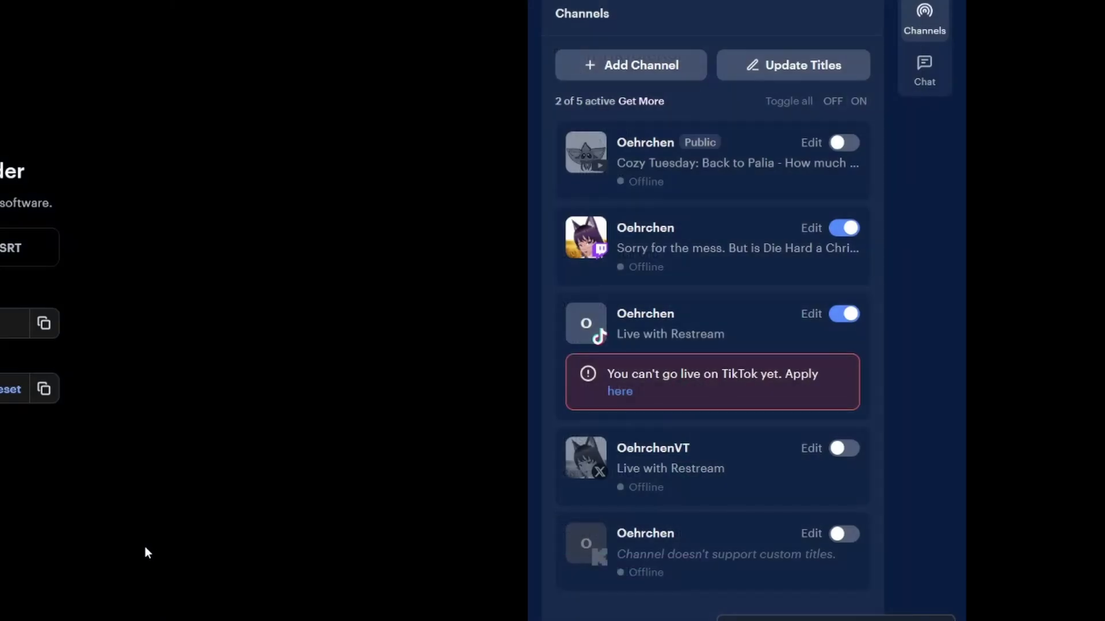
# Apply again for TikTok LIVE access for Restream and view the TikTok channel's title settings
pyautogui.click(624, 396)
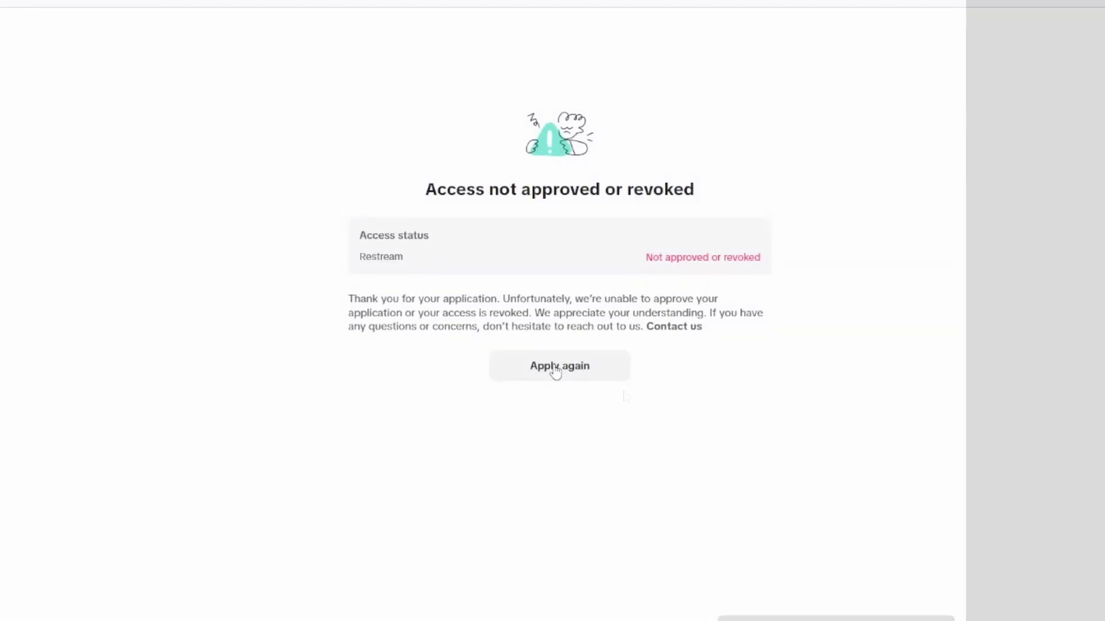
pyautogui.click(556, 368)
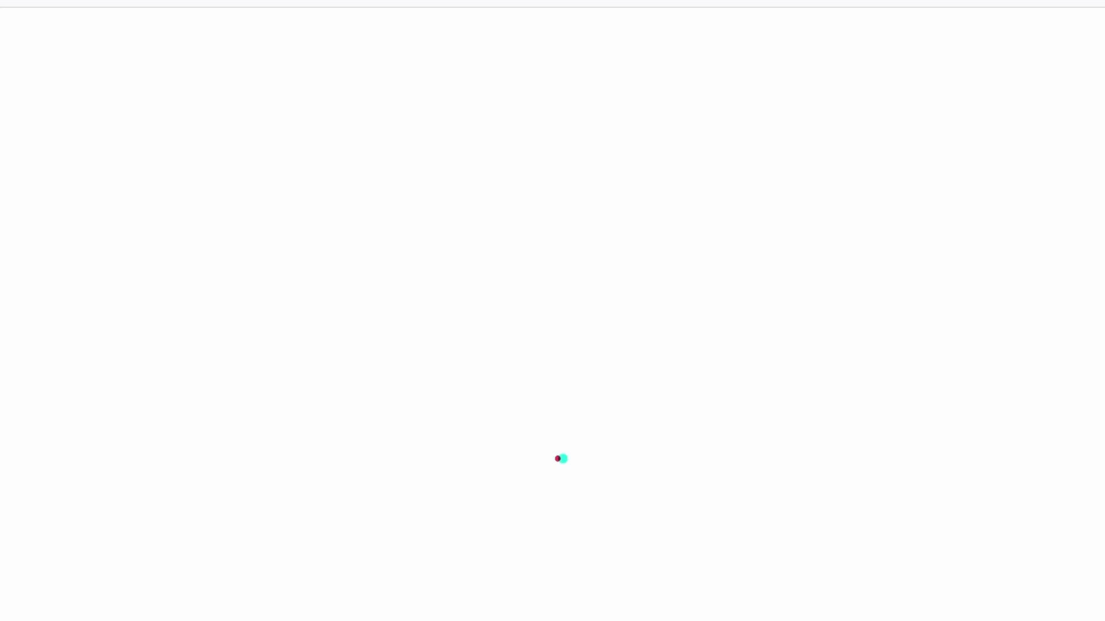
pyautogui.click(1036, 287)
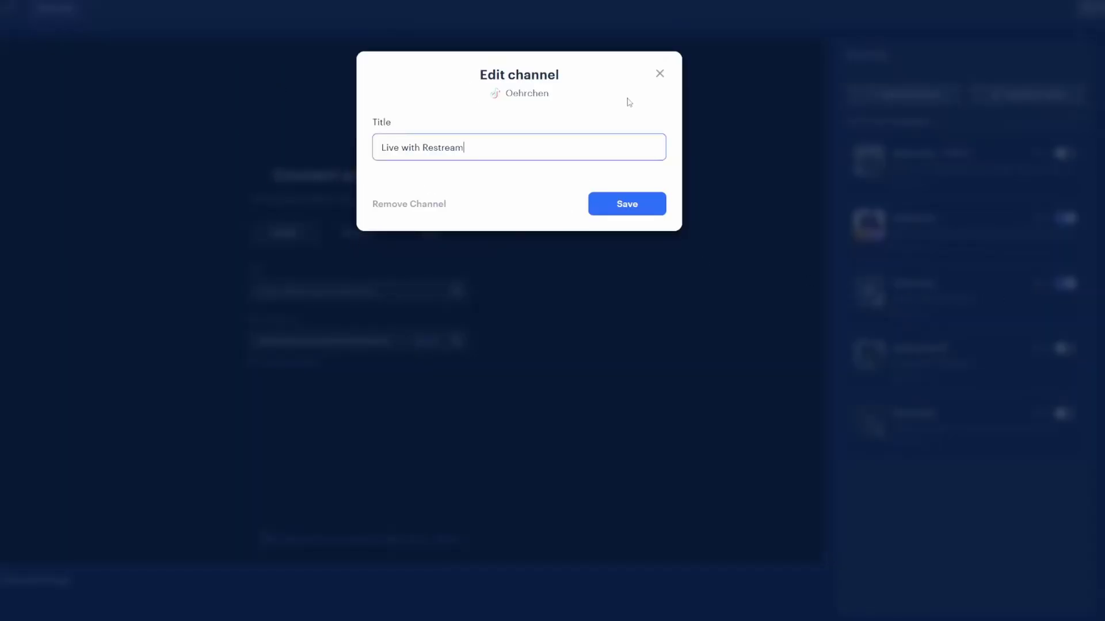
pyautogui.click(660, 73)
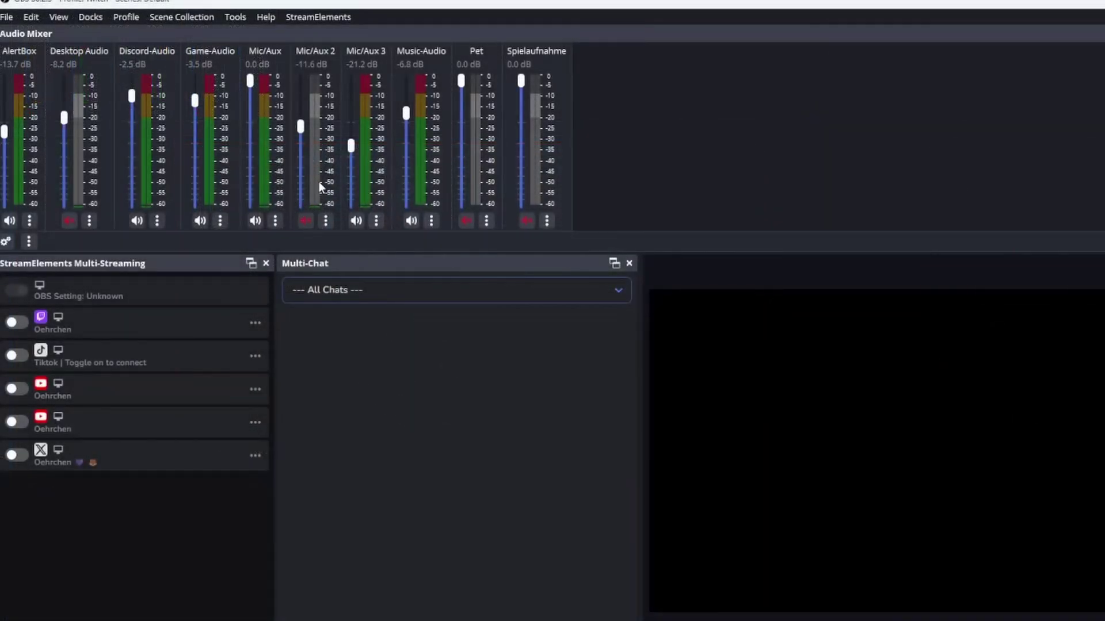
# Switch to OBS and review which SE.Live docks are enabled, including StreamElements Multi-Streaming
pyautogui.click(318, 17)
pyautogui.moveTo(343, 58)
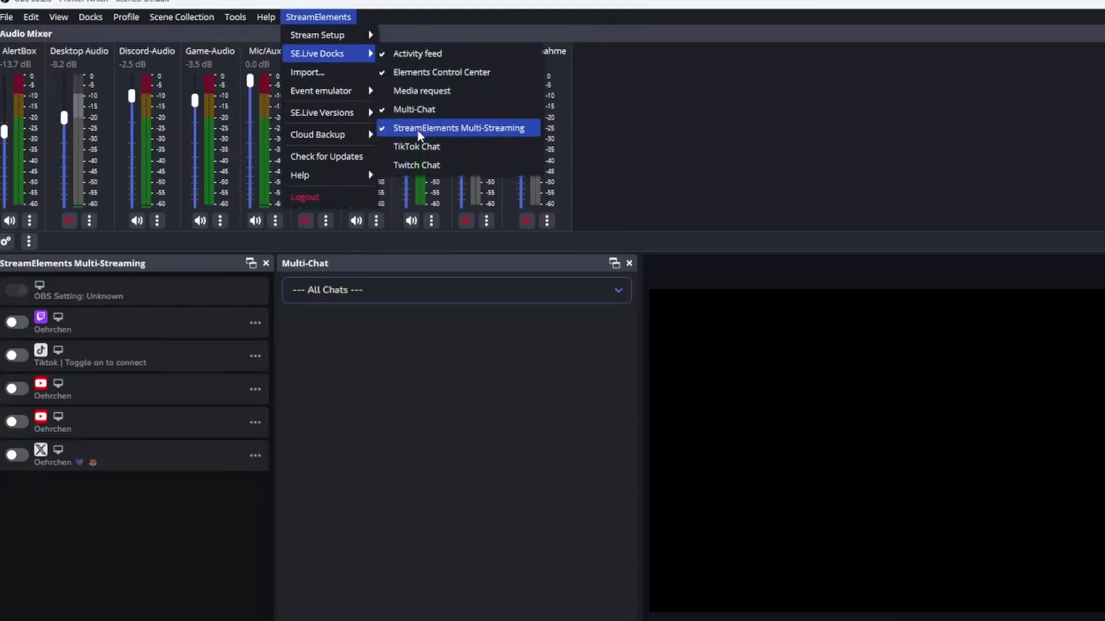
pyautogui.click(301, 23)
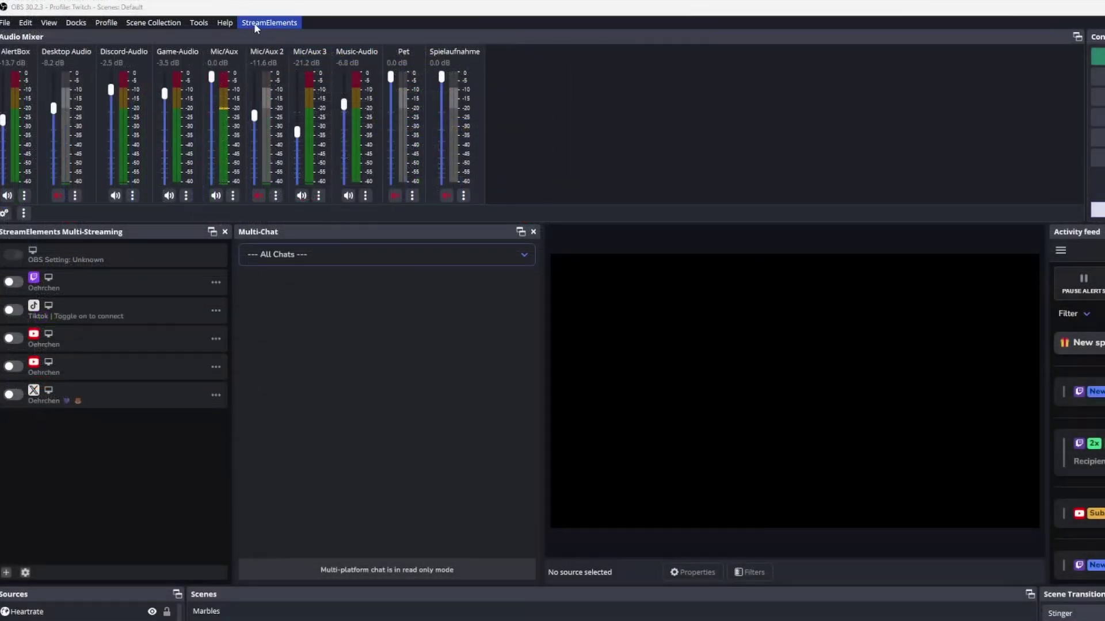
# Check which SE.Live version channel StreamElements uses, leaving the selection as it is
pyautogui.click(269, 23)
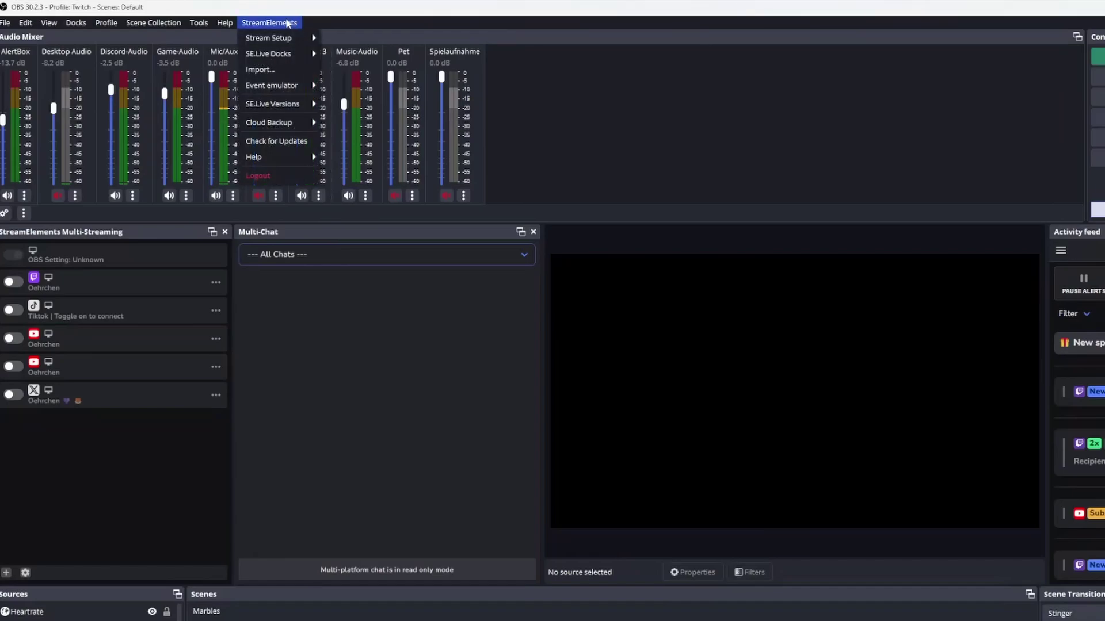
pyautogui.moveTo(284, 38)
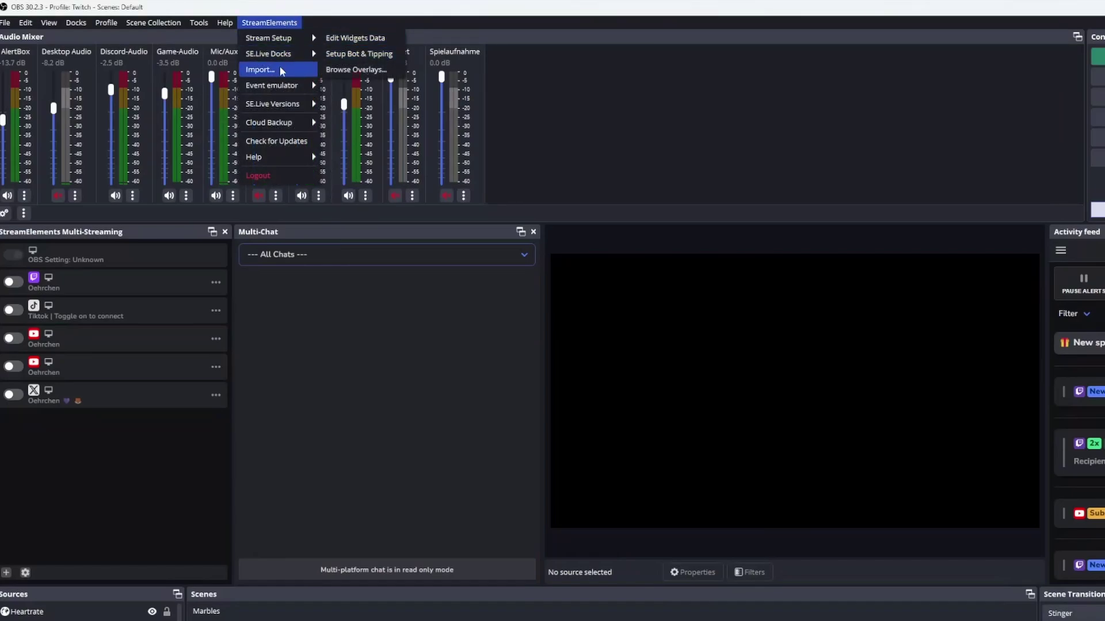
pyautogui.moveTo(282, 104)
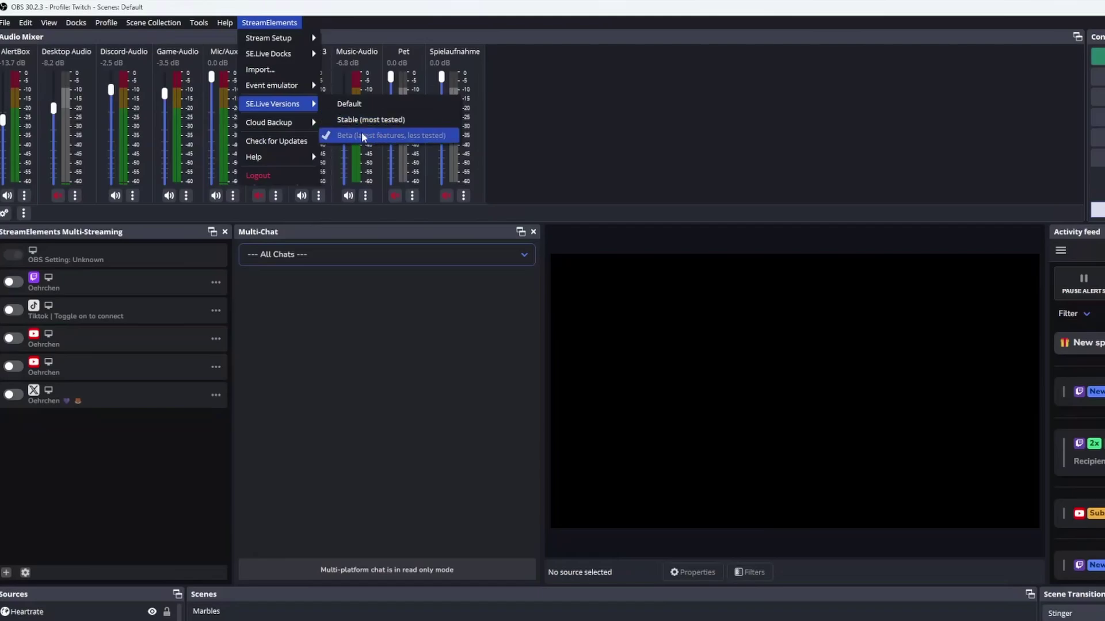
pyautogui.click(88, 495)
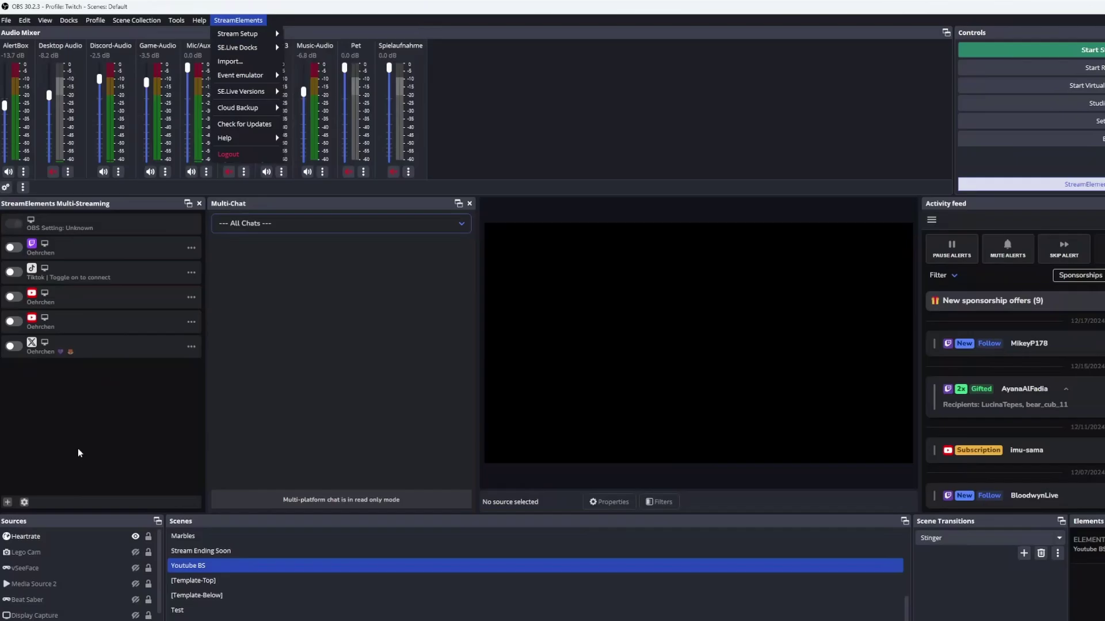
pyautogui.click(78, 448)
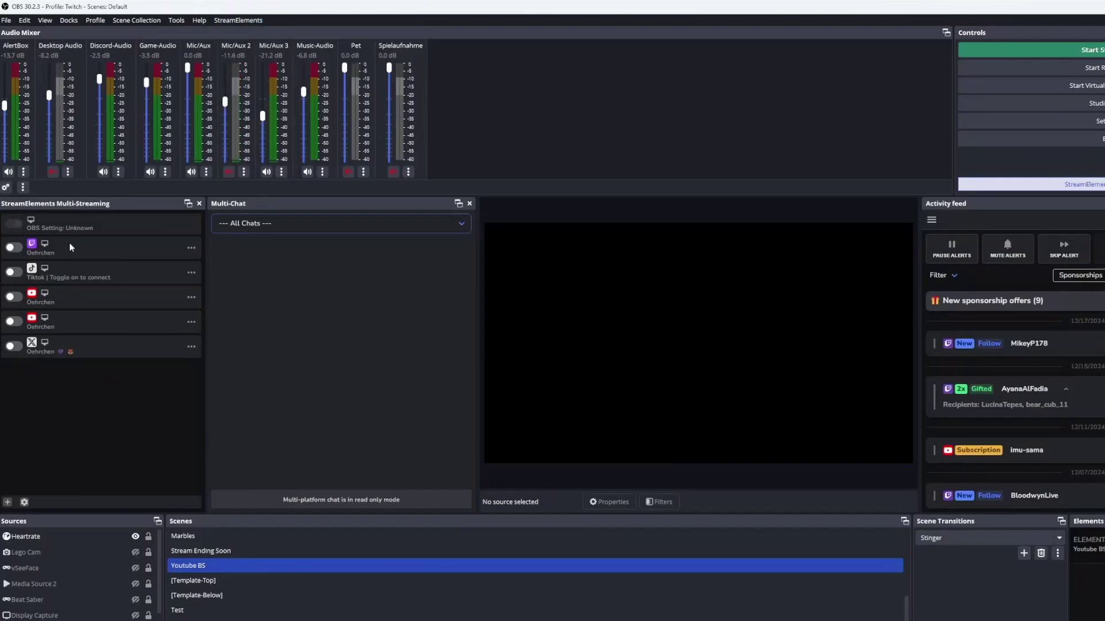
# Connect the TikTok output in StreamElements Multi-Streaming and try to add another TikTok output
pyautogui.click(633, 536)
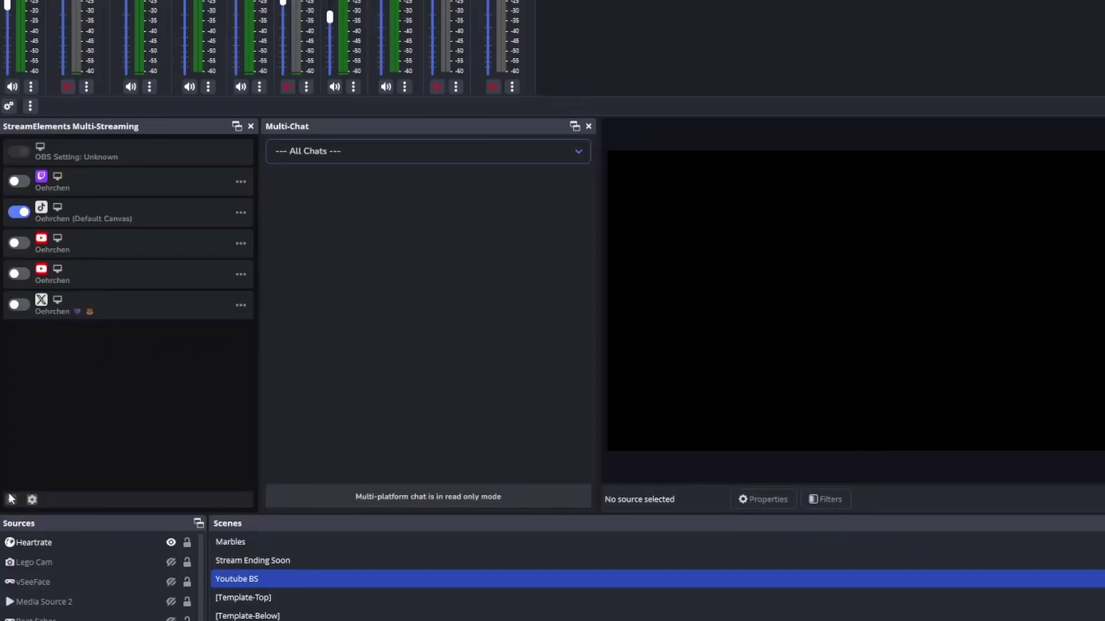
pyautogui.click(11, 500)
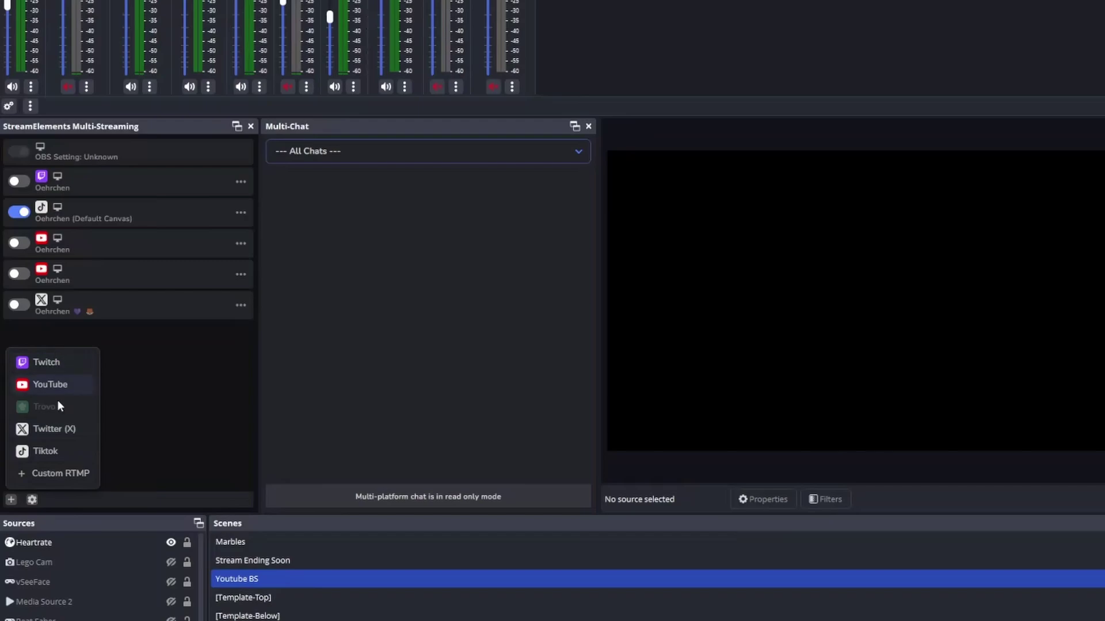
pyautogui.click(55, 459)
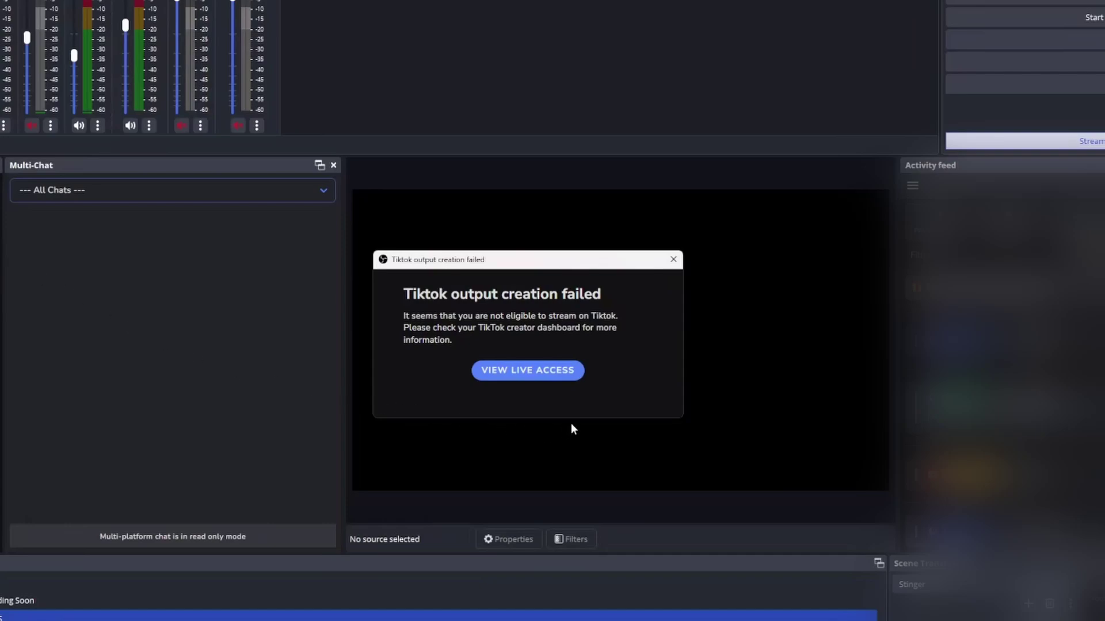
# View the TikTok LIVE access status for StreamElements and apply for access again
pyautogui.click(507, 371)
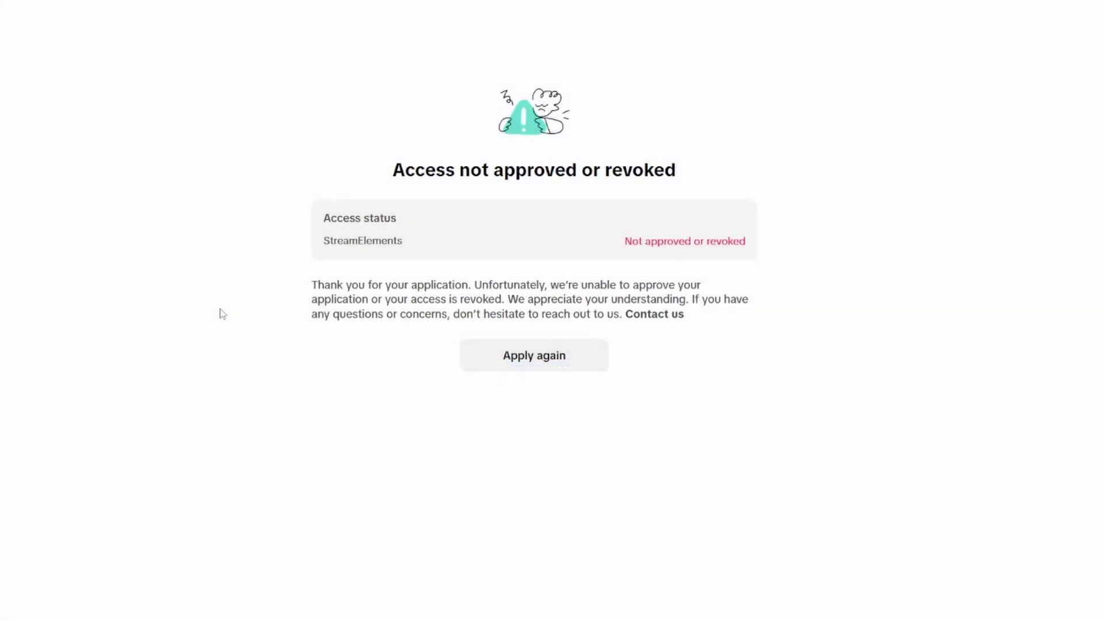
pyautogui.click(539, 359)
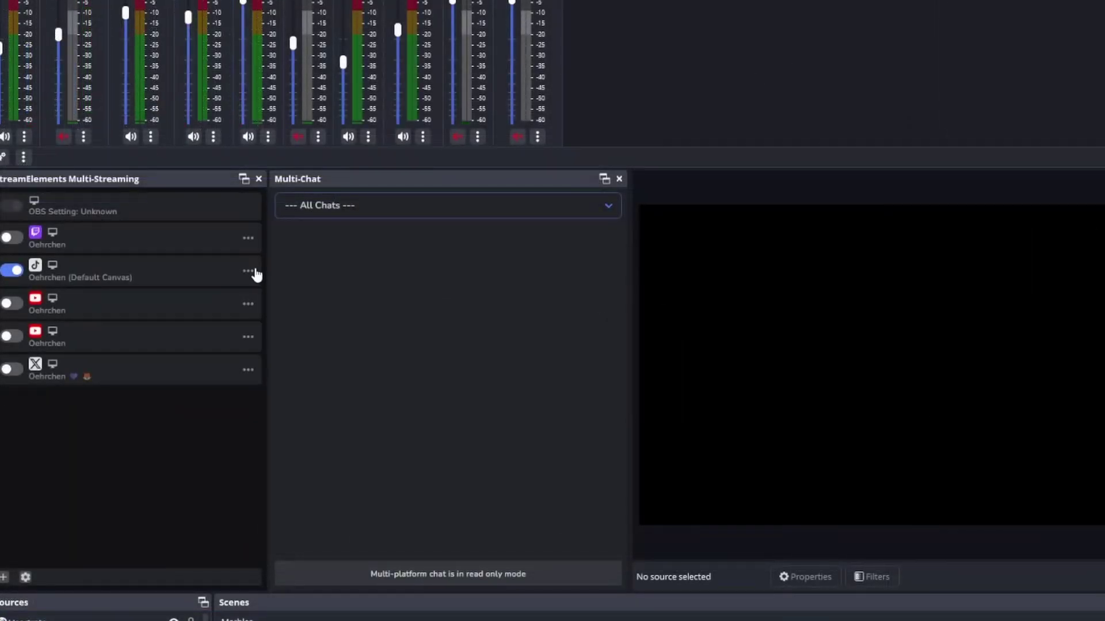
# Review the TikTok output's audio settings and the other outputs in the StreamElements Multi-streaming settings
pyautogui.click(254, 271)
pyautogui.moveTo(202, 228)
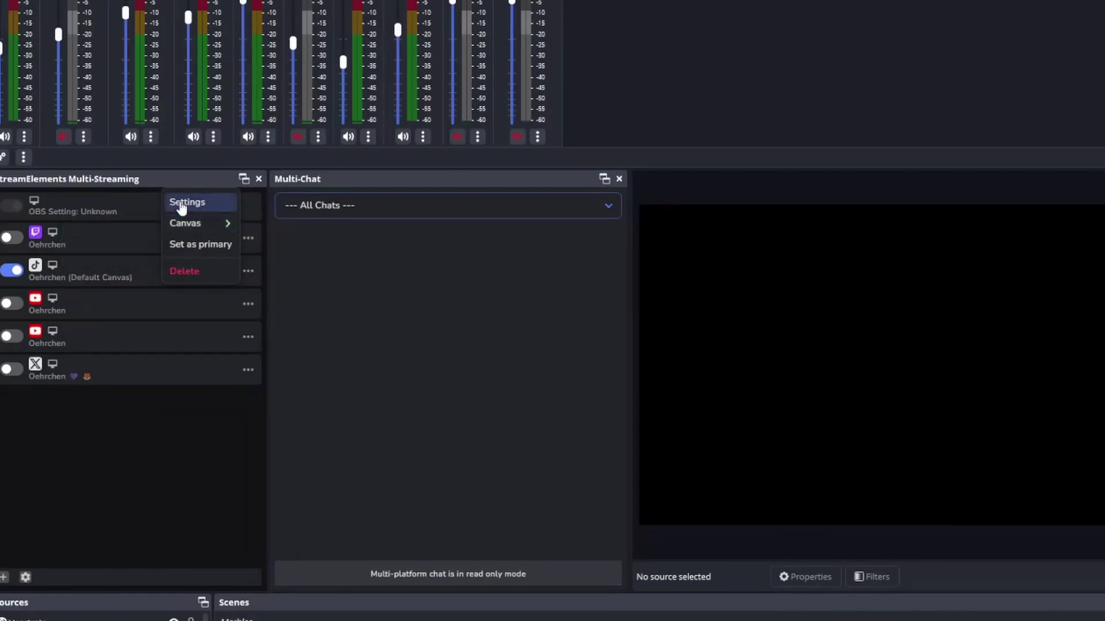
pyautogui.click(182, 202)
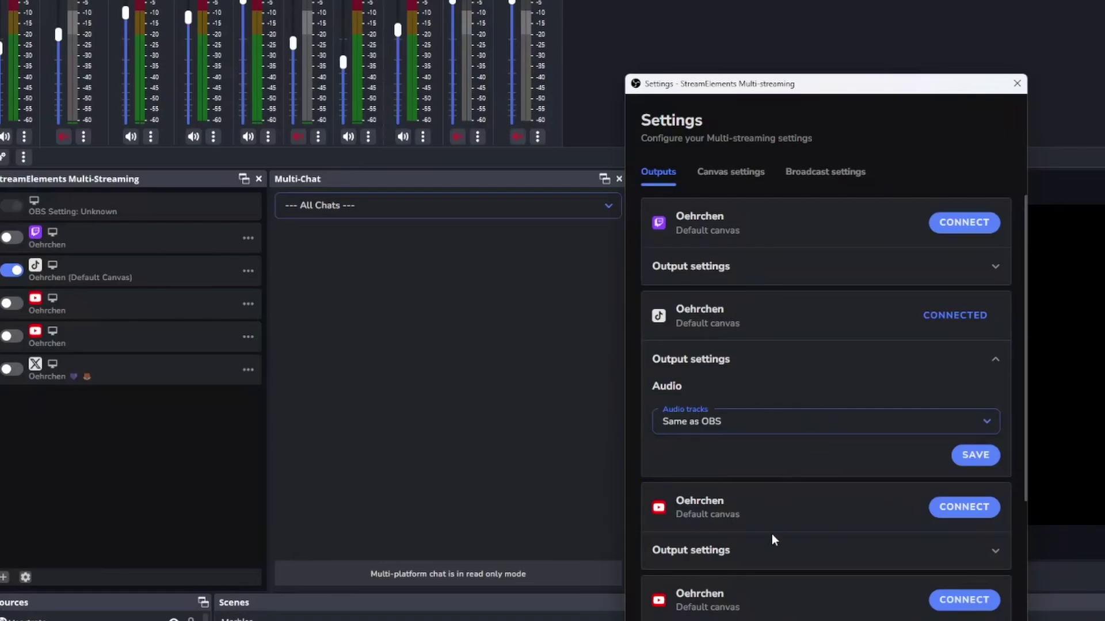
pyautogui.scroll(-4, 764, 492)
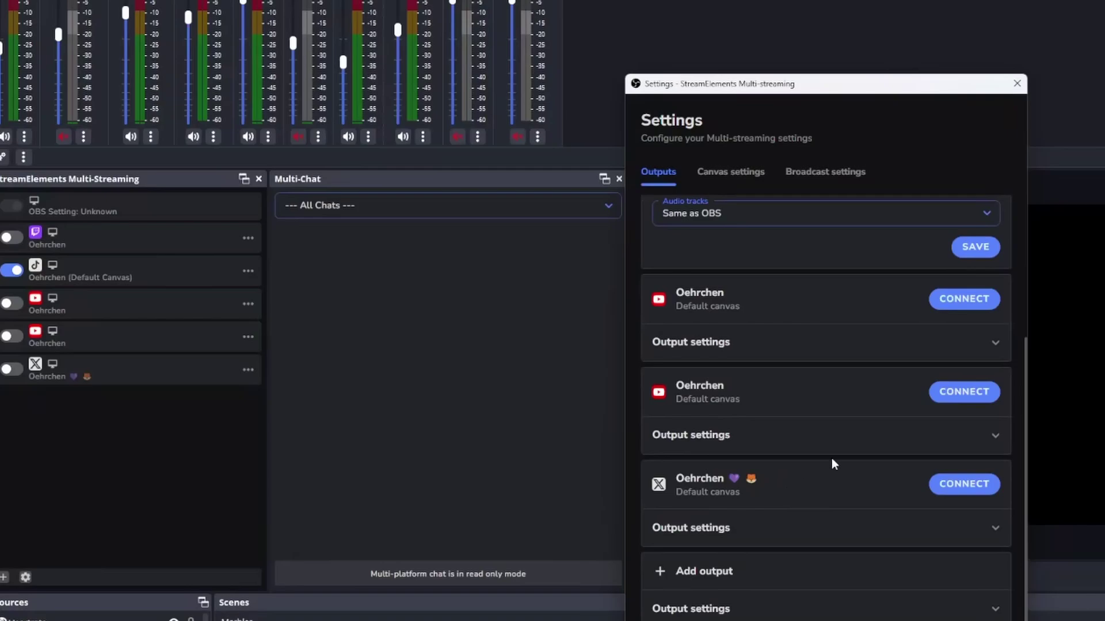
pyautogui.scroll(4, 846, 403)
pyautogui.click(1016, 84)
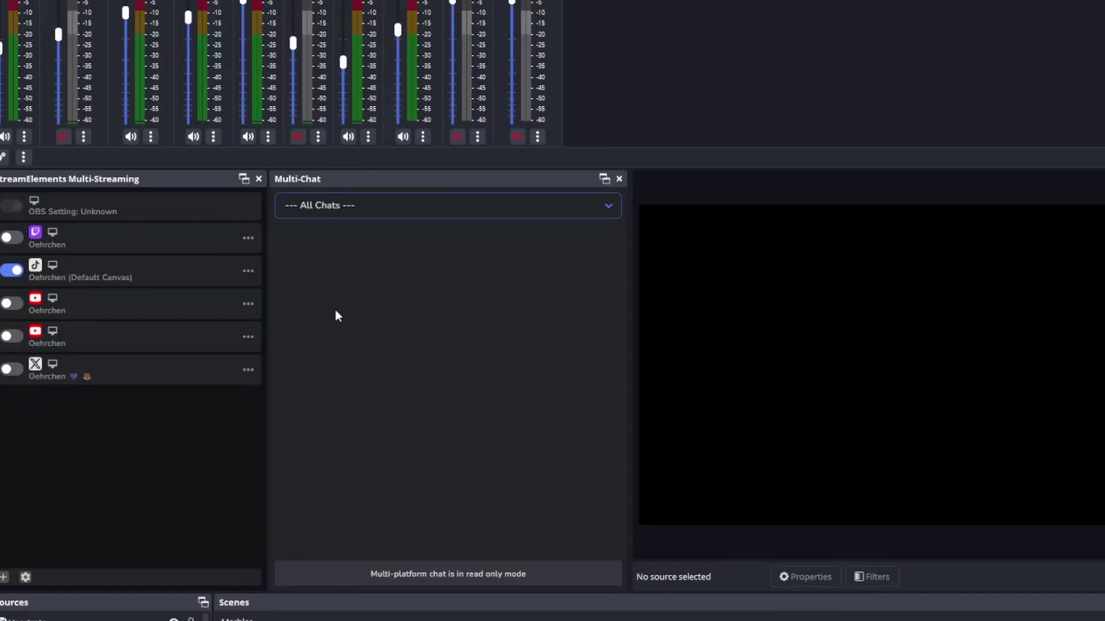
# Examine the TikTok broadcast title and category options and the canvas settings in the Multi-streaming settings
pyautogui.click(245, 275)
pyautogui.click(202, 205)
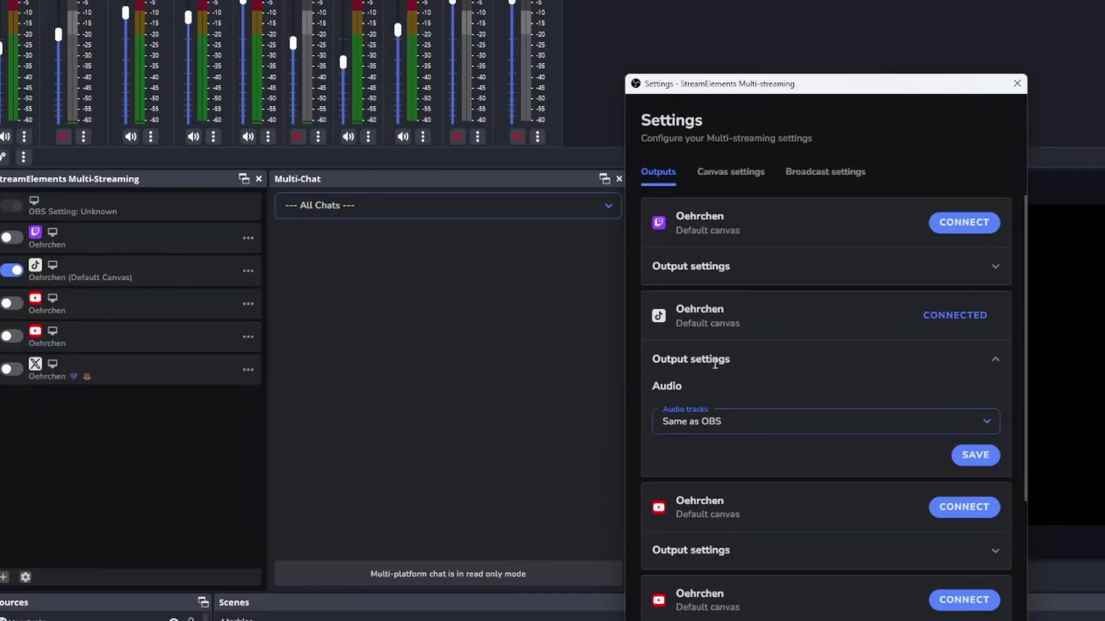
pyautogui.click(831, 182)
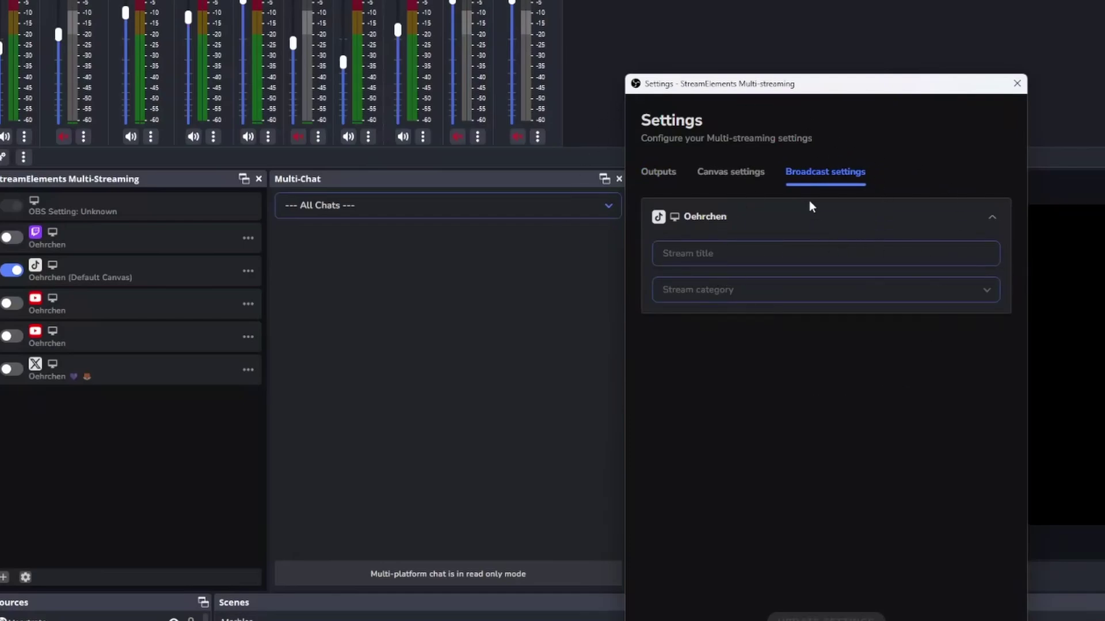
pyautogui.click(770, 289)
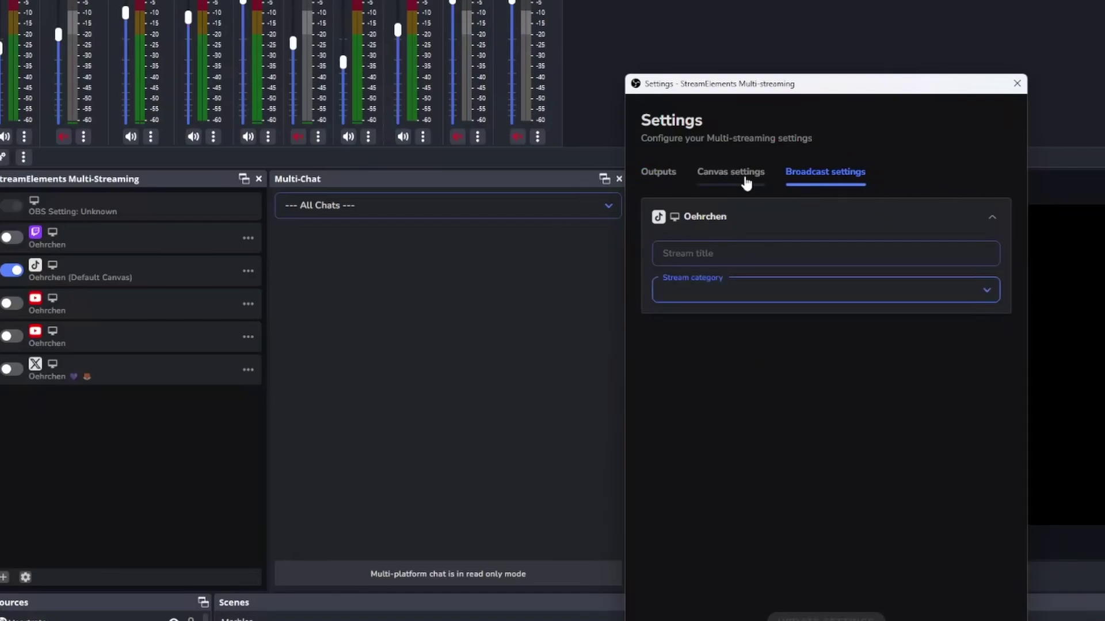
pyautogui.click(747, 183)
pyautogui.click(1017, 84)
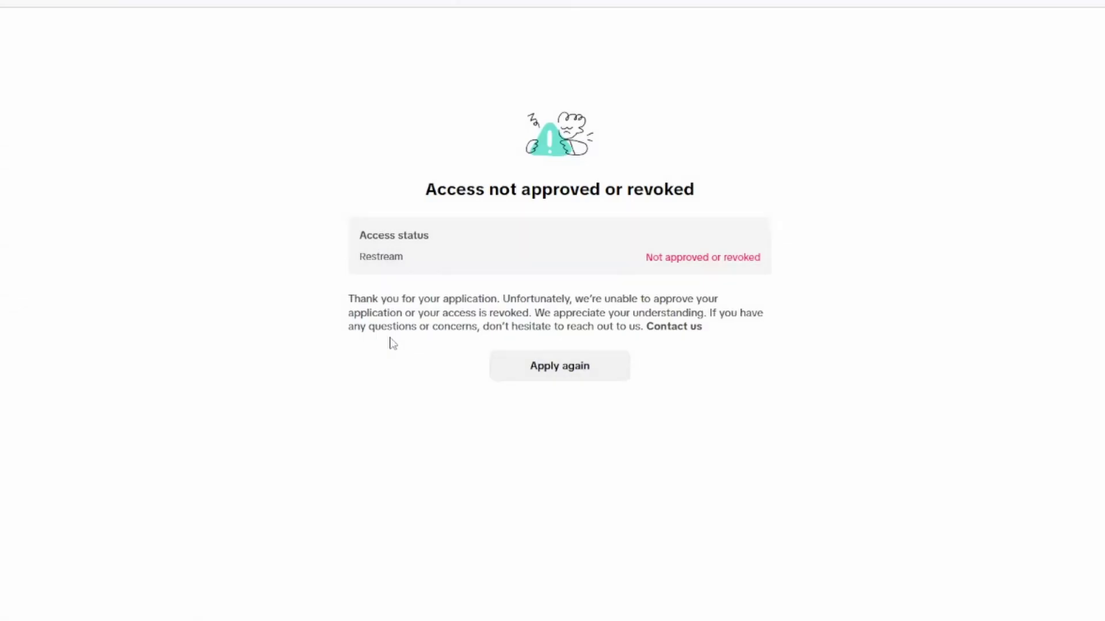
# Return to Restream's TikTok access status page in the browser and submit the application again
pyautogui.click(555, 372)
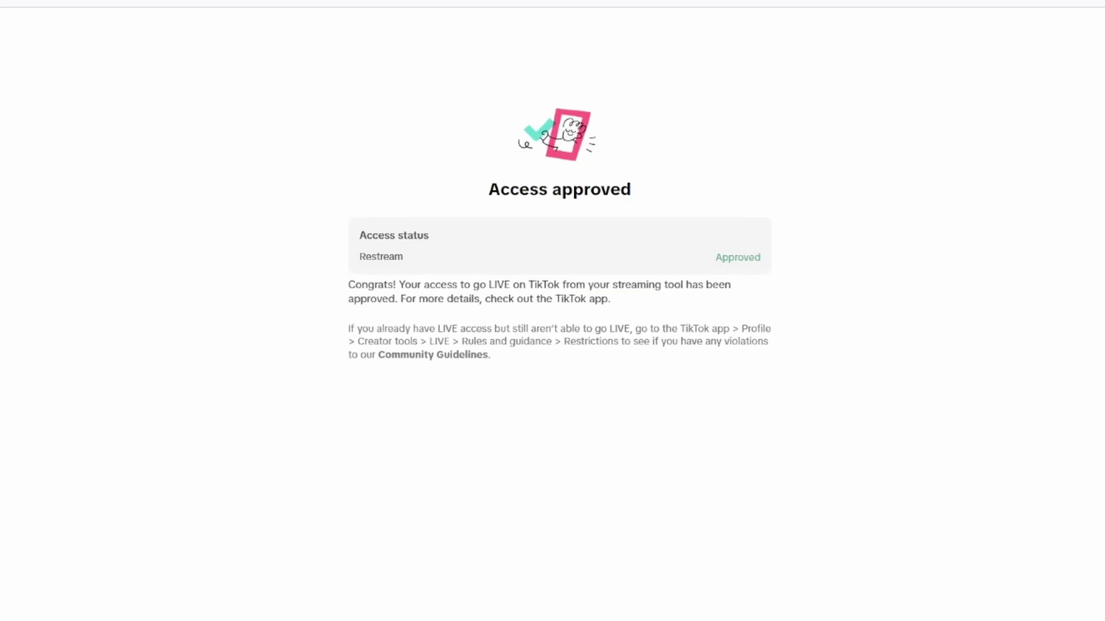